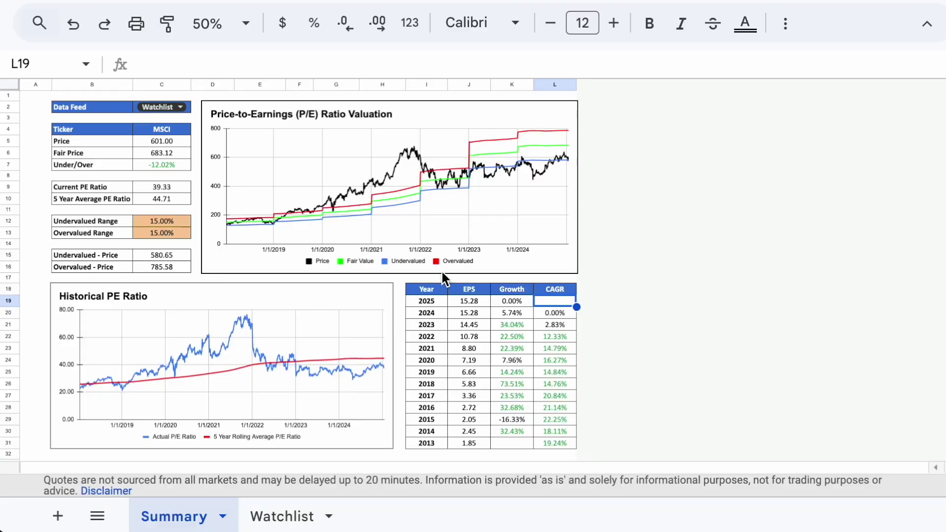
Step: Enter HD as the ticker in C4 and review the PE, Fair Price and Under/Over formulas
left_click(175, 196)
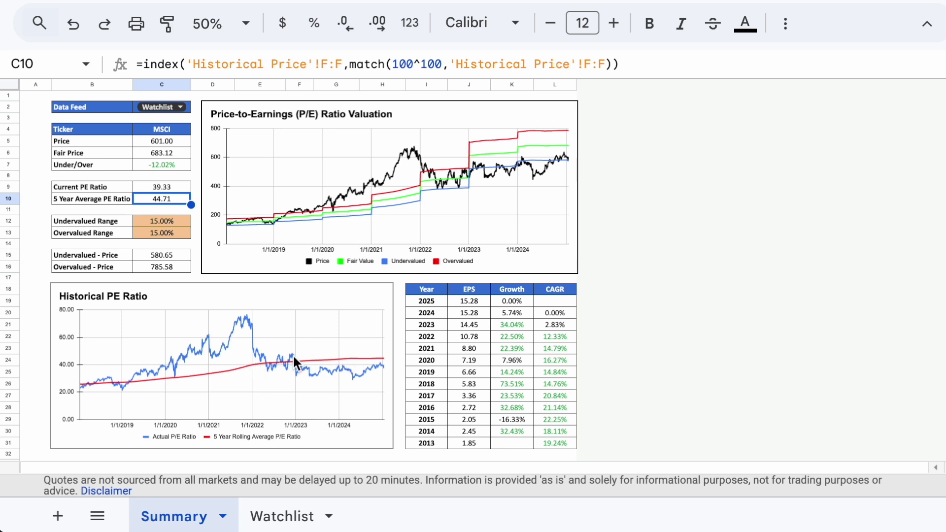
left_click(168, 129)
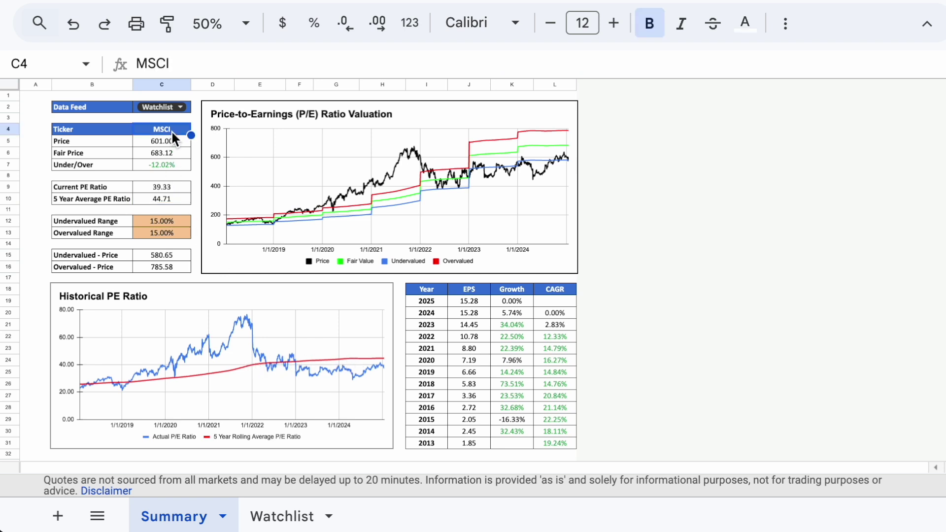
type("HD")
key("Return")
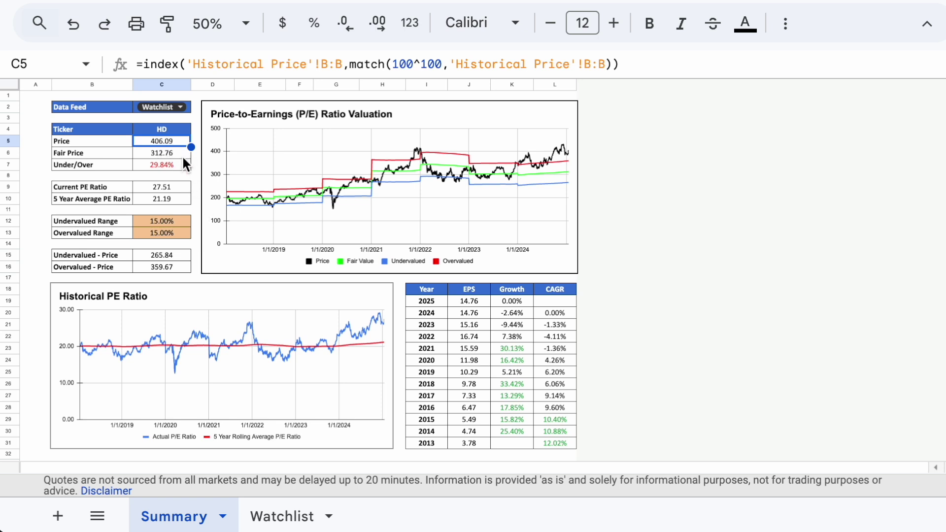
key("Down")
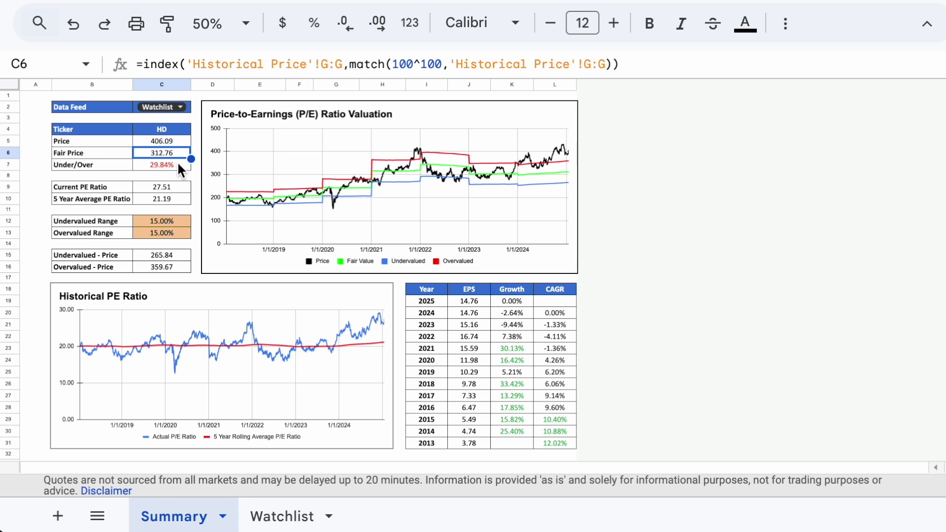
left_click(178, 165)
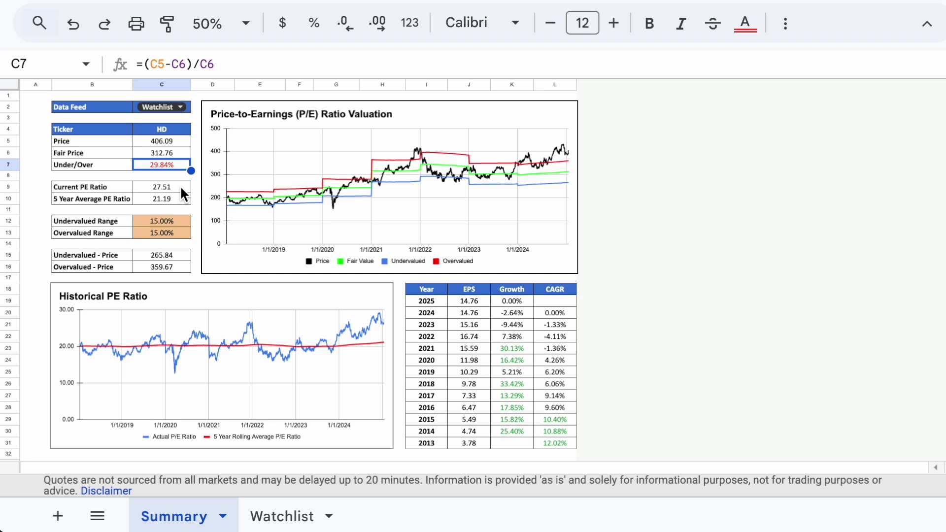
left_click(182, 189)
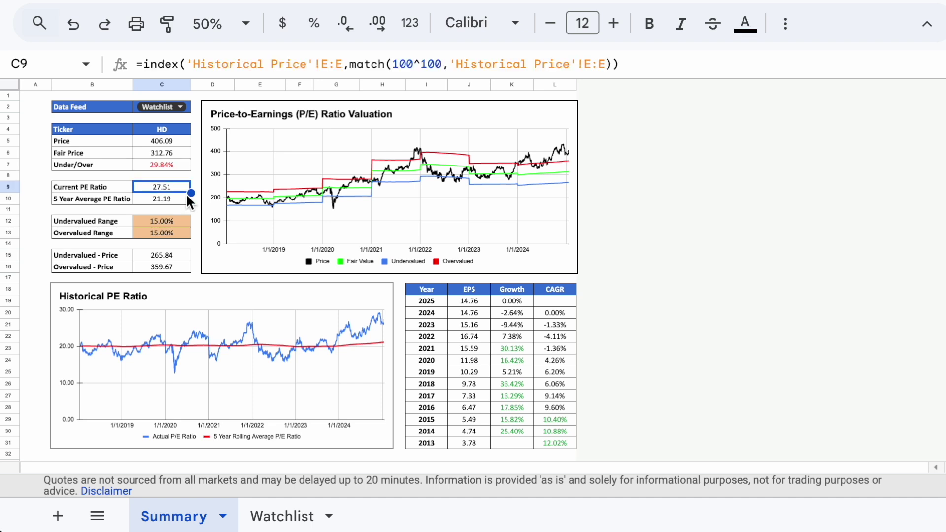
left_click(184, 199)
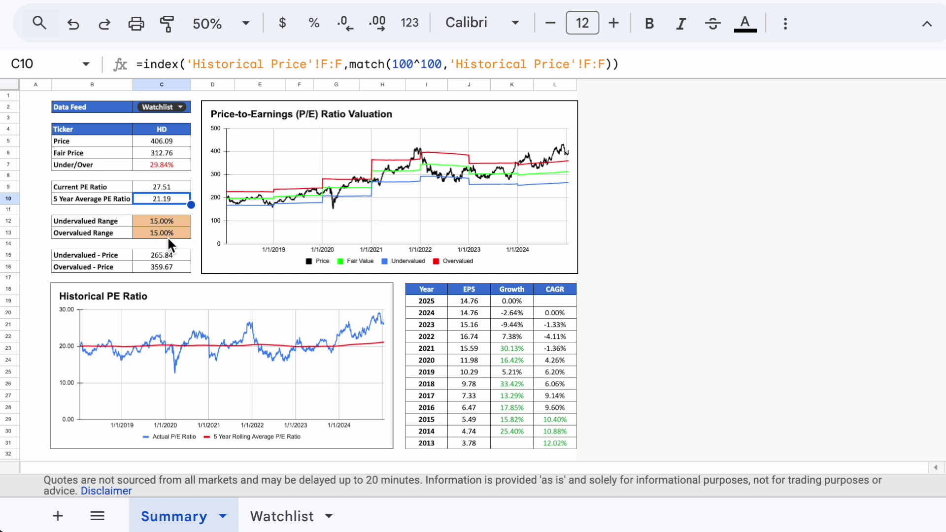
left_click(162, 220)
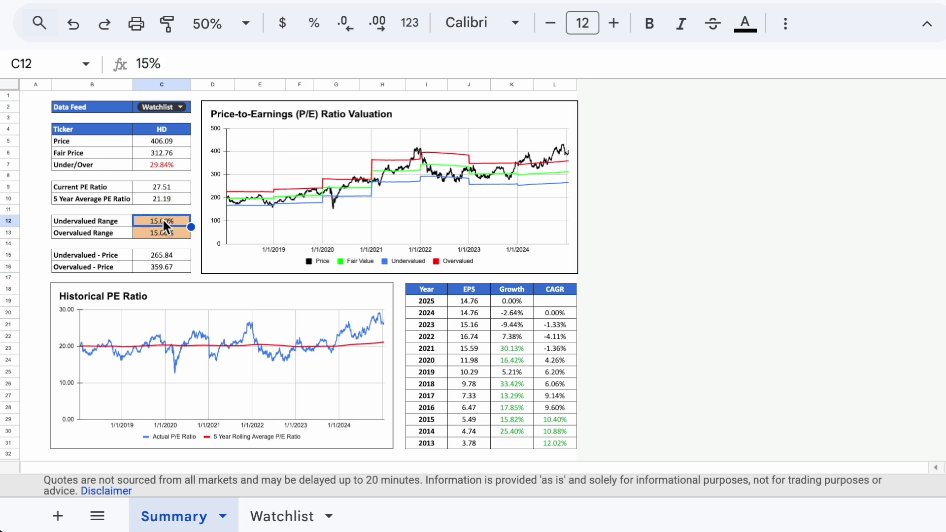
Step: Enter 20% for both the Undervalued Range (C12) and Overvalued Range (C13)
type("20")
key("Return")
type("2")
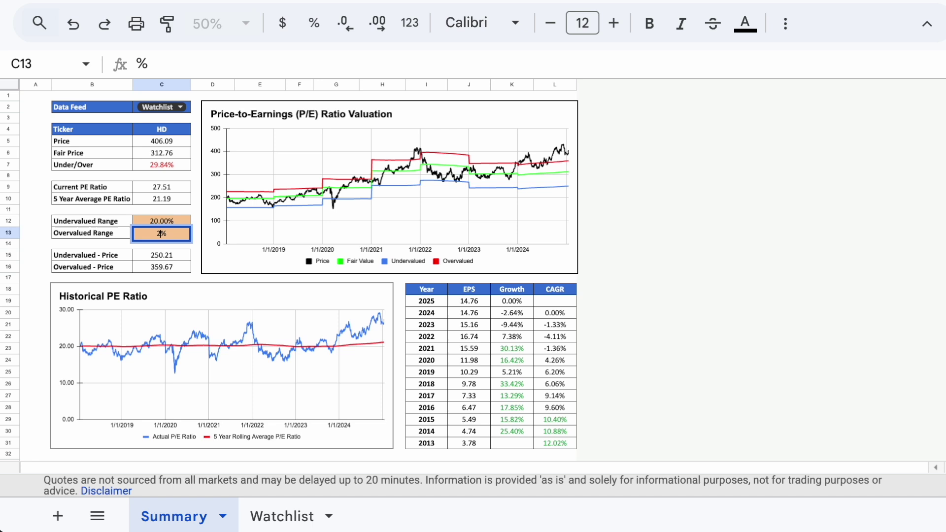
type("0")
key("Return")
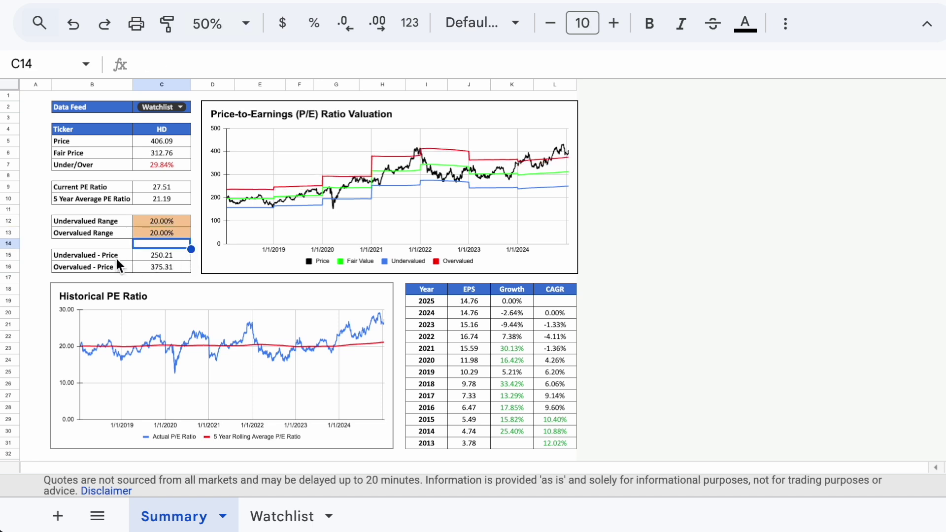
Step: Review the Undervalued and Overvalued price-band formulas in C15 and C16 (250.21, 375.31)
left_click(96, 260)
left_click(103, 268)
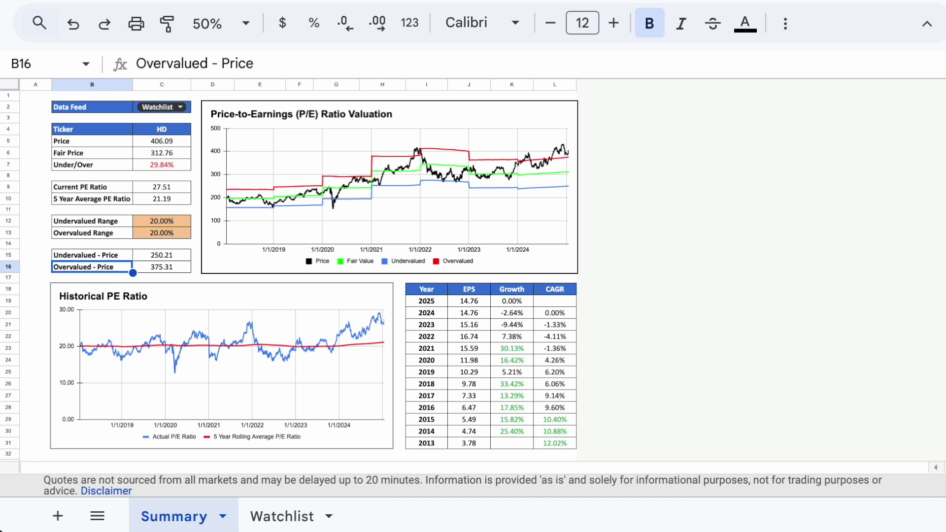
left_click(126, 255)
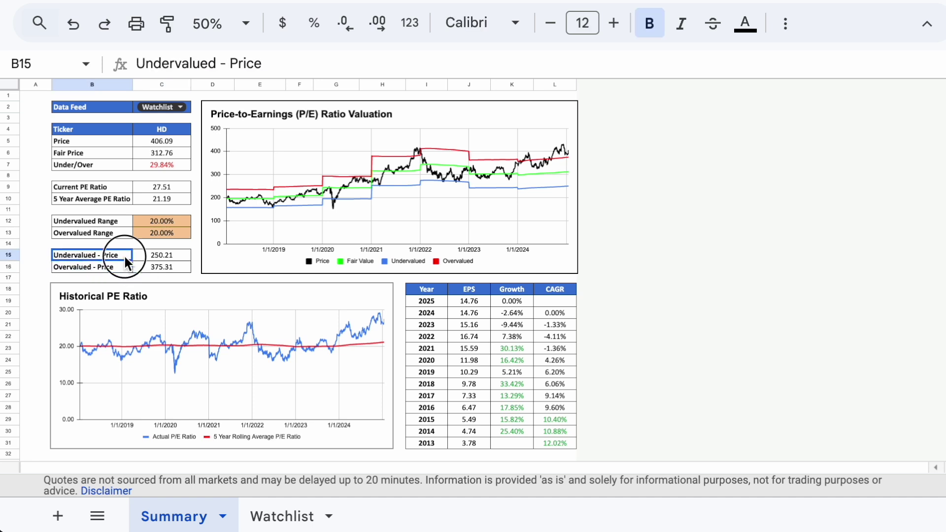
left_click(180, 255)
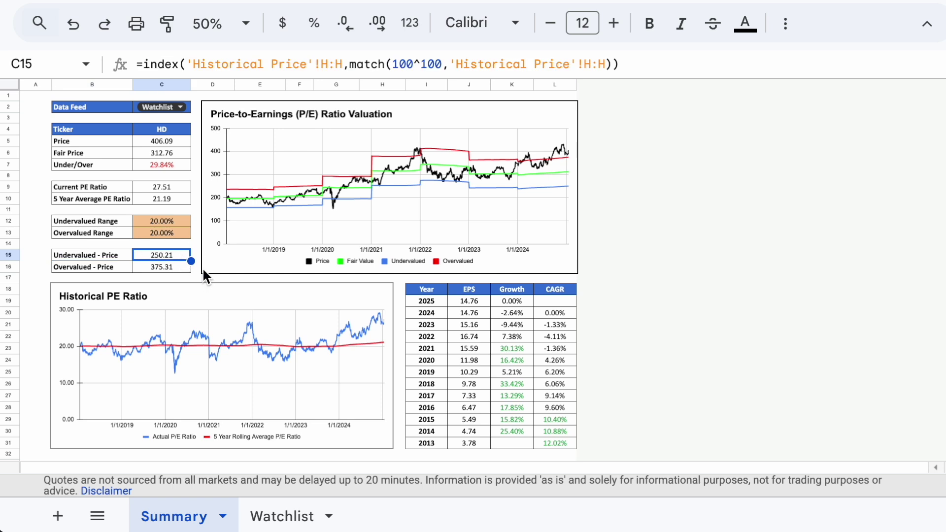
left_click(177, 268)
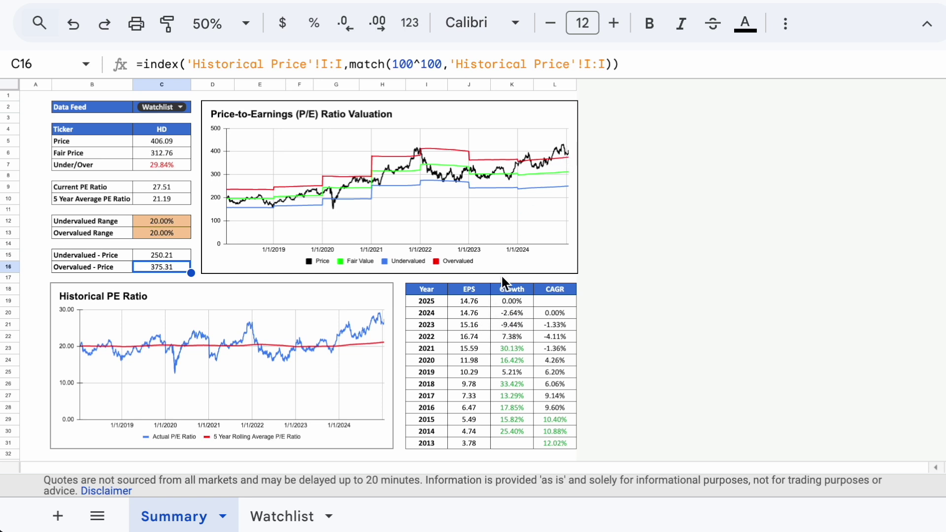
left_click(178, 129)
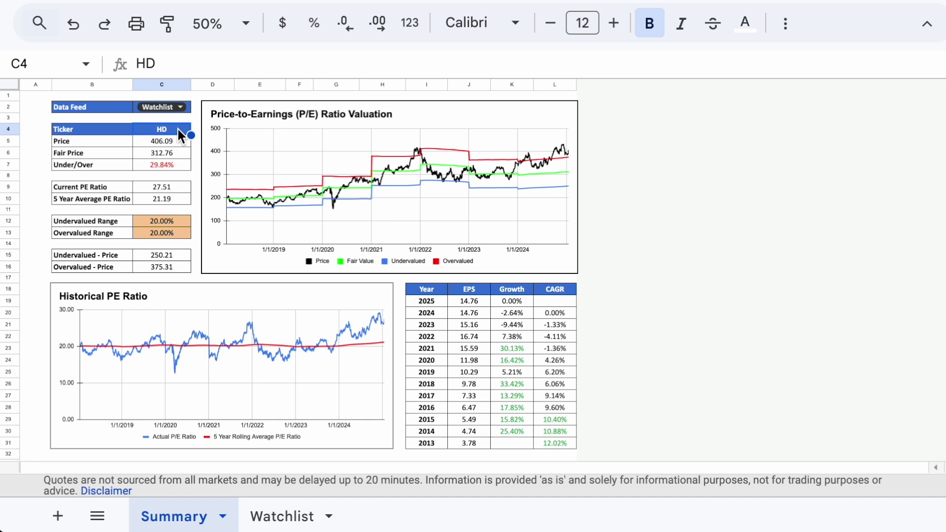
Step: Enter V as the ticker and check its Under/Over result against the 342.82 fair price
type("V")
key("Return")
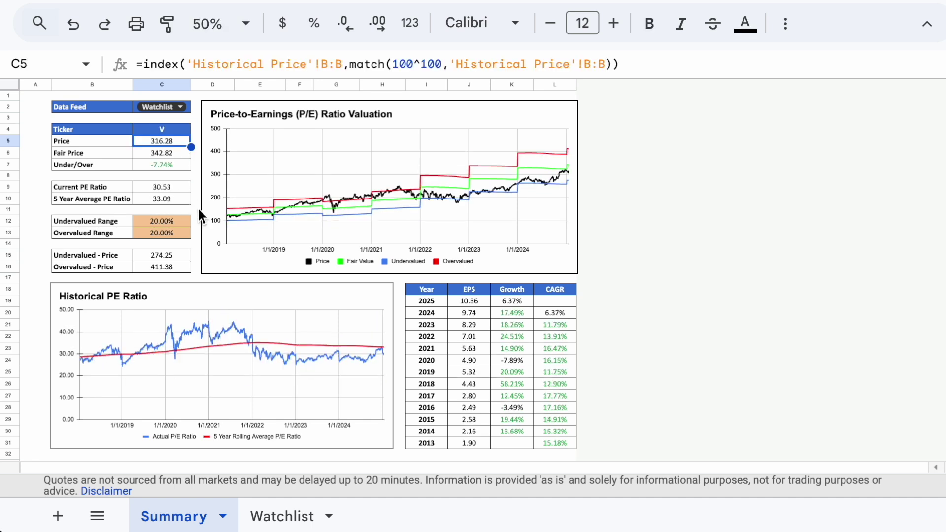
left_click(171, 166)
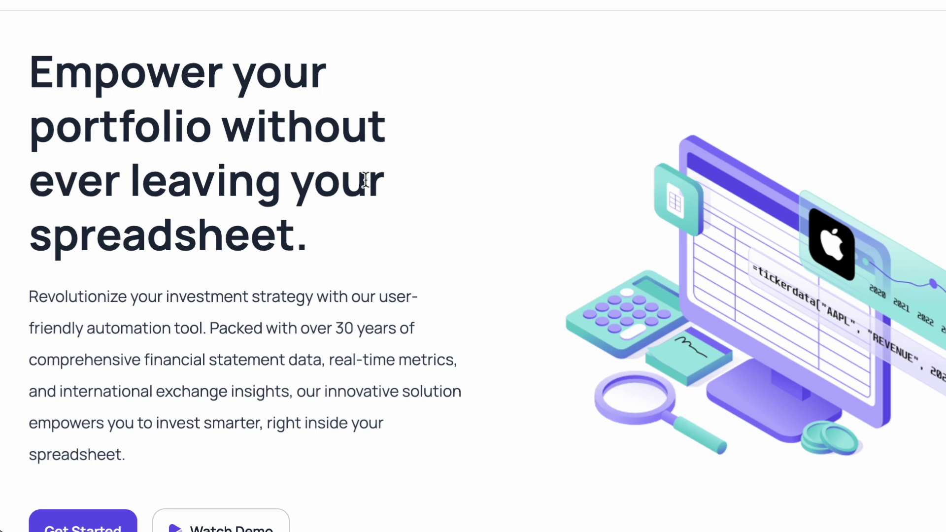
Step: Scroll to Tickerdata's Choose Your Plan section and switch billing to Yearly ($80 Basic, $120 Premium)
scroll(365, 180, "down", 3)
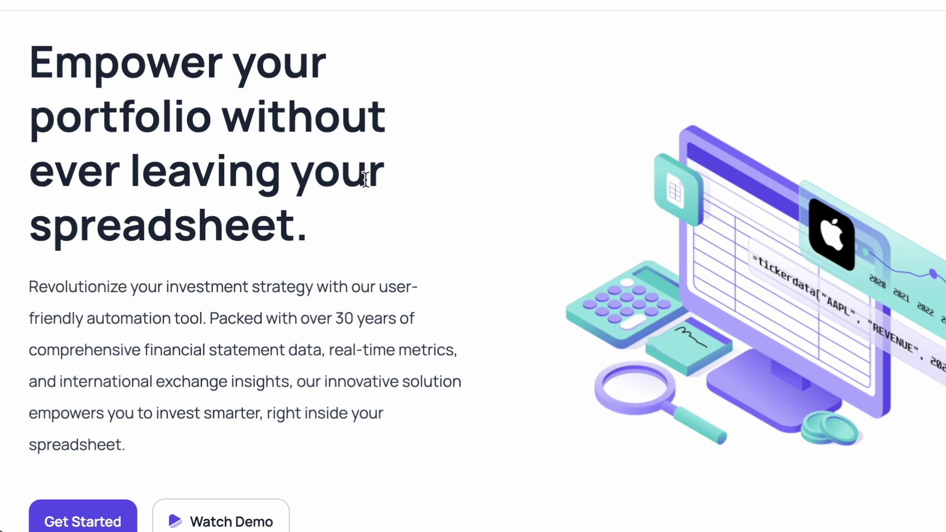
scroll(365, 180, "up", 3)
scroll(365, 179, "down", 4)
scroll(366, 178, "down", 10)
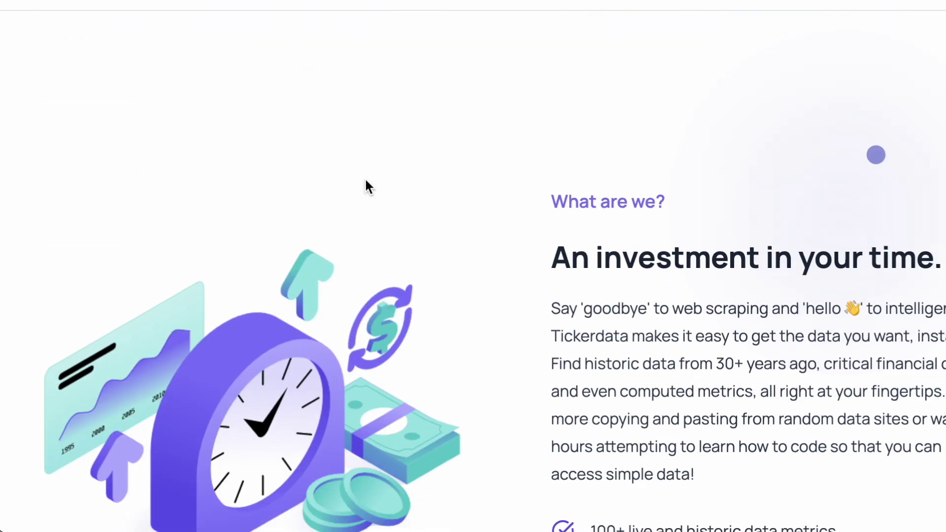
scroll(365, 179, "down", 13)
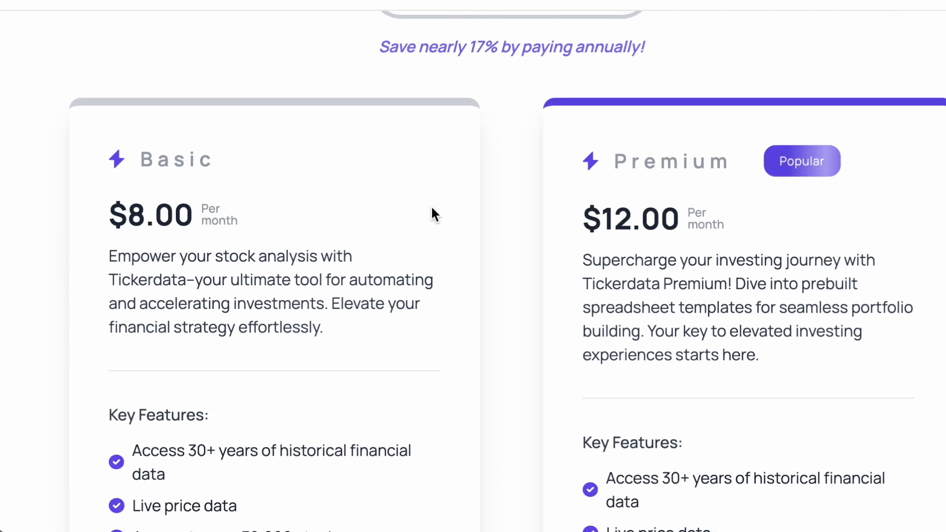
scroll(405, 323, "down", 2)
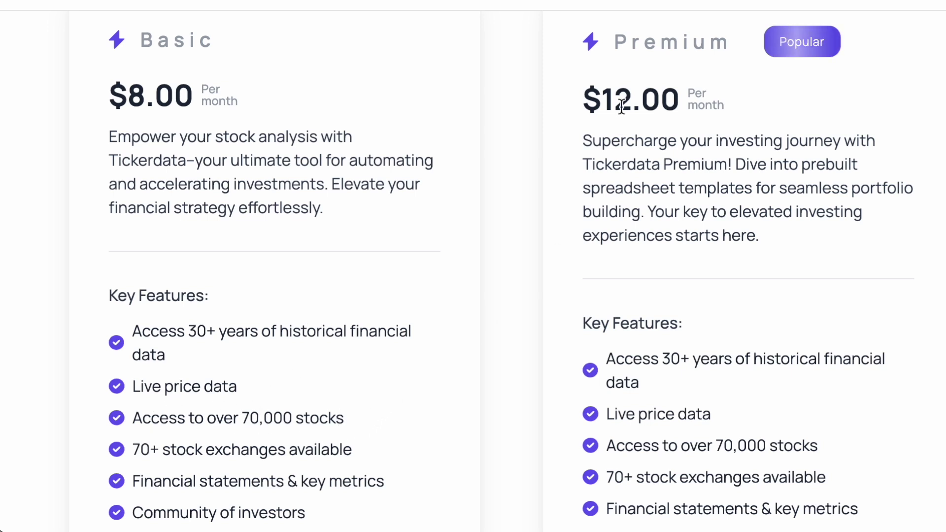
scroll(622, 105, "down", 3)
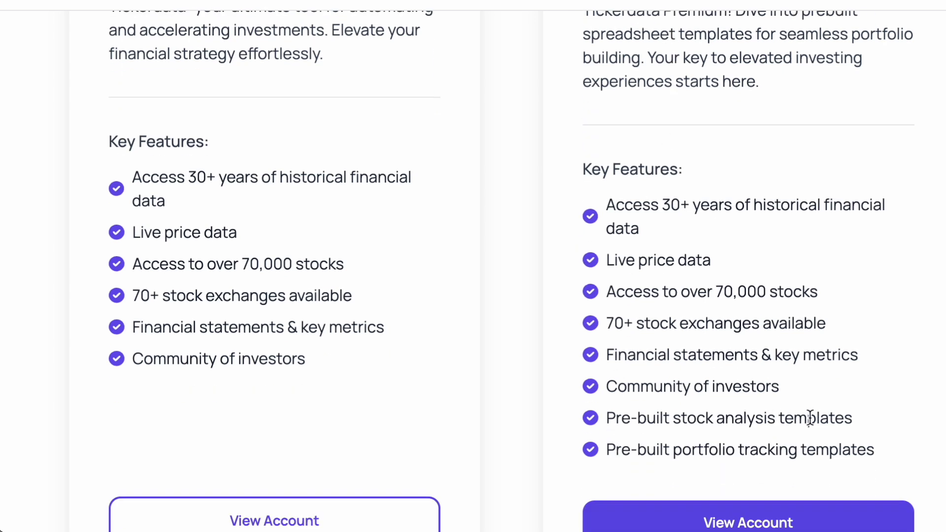
scroll(703, 291, "up", 4)
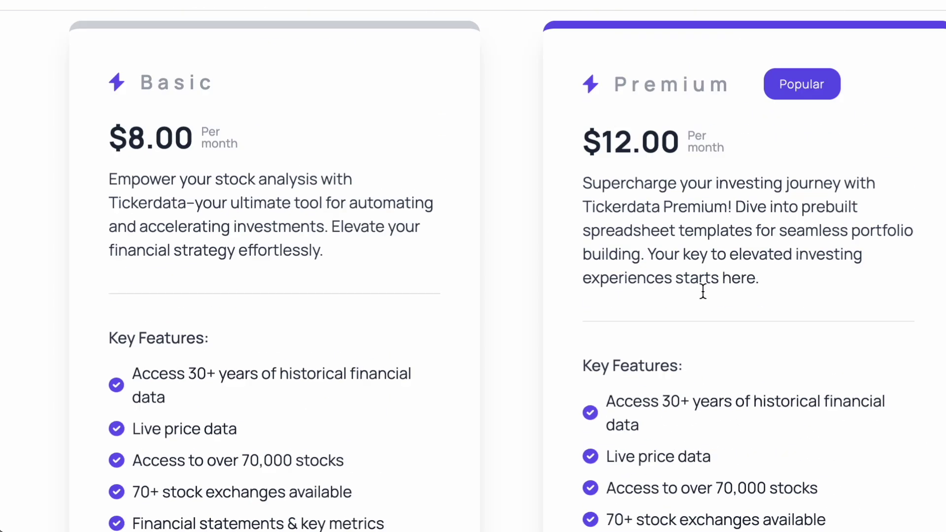
scroll(703, 291, "up", 6)
left_click(531, 241)
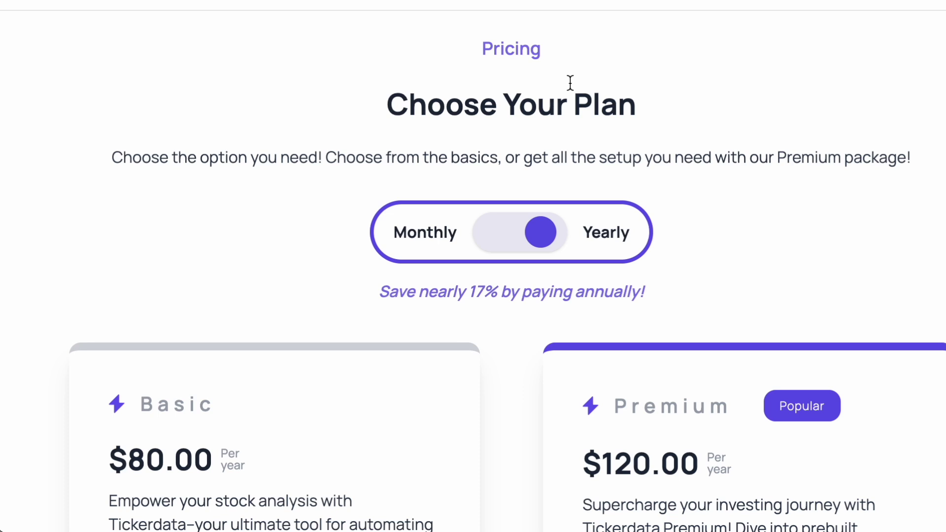
scroll(570, 83, "up", 1)
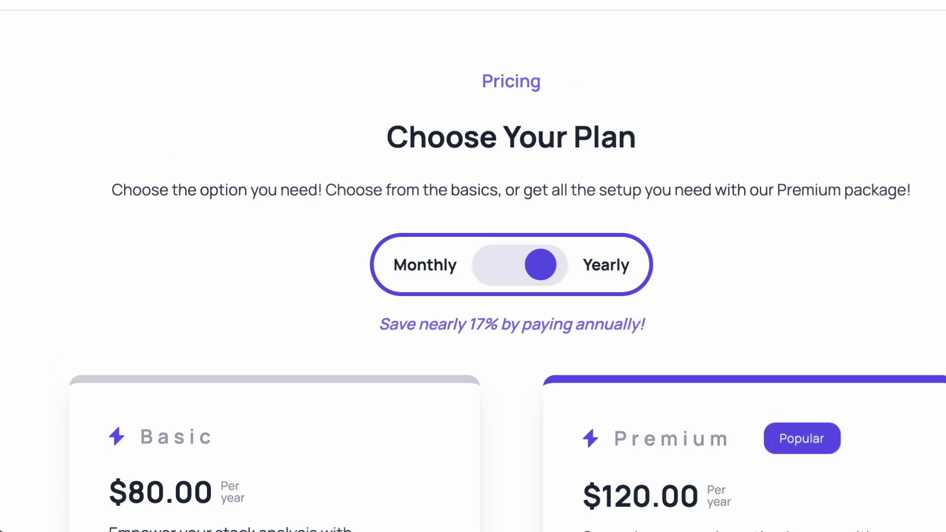
scroll(473, 266, "up", 2)
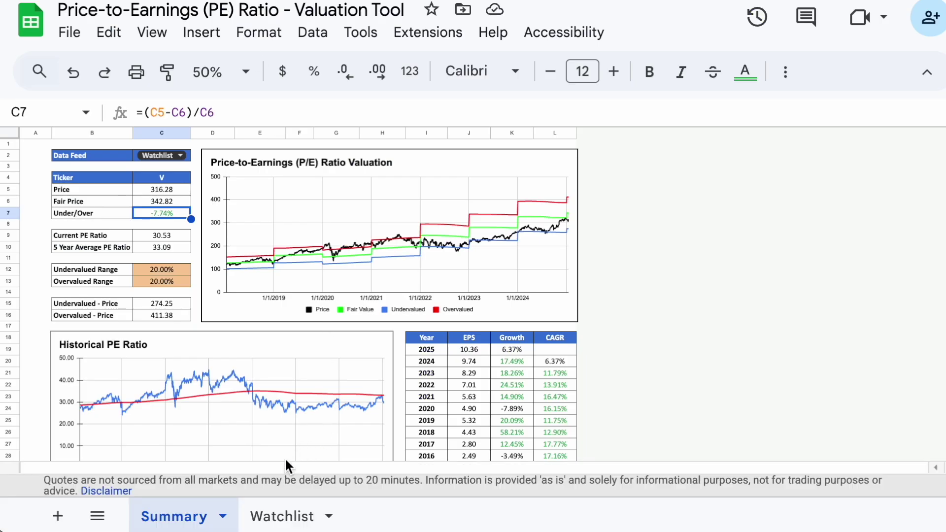
Step: Open the Watchlist sheet and select the tickers' 2025 EPS row and ADP's EPS history
left_click(276, 516)
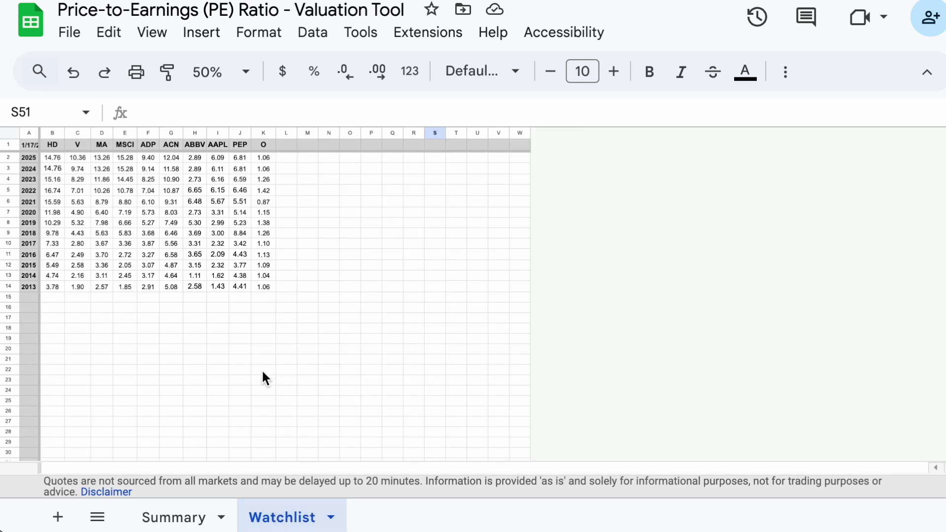
left_click_drag(52, 146, 253, 158)
left_click_drag(149, 168, 152, 289)
mouse_move(179, 515)
left_mouse_down()
mouse_move(268, 510)
mouse_move(264, 524)
mouse_move(185, 509)
left_mouse_up()
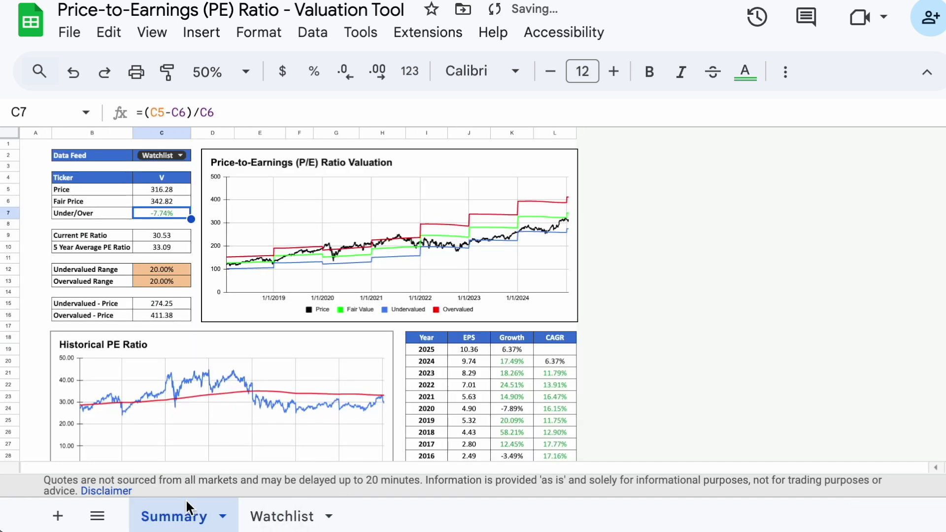
left_click(253, 515)
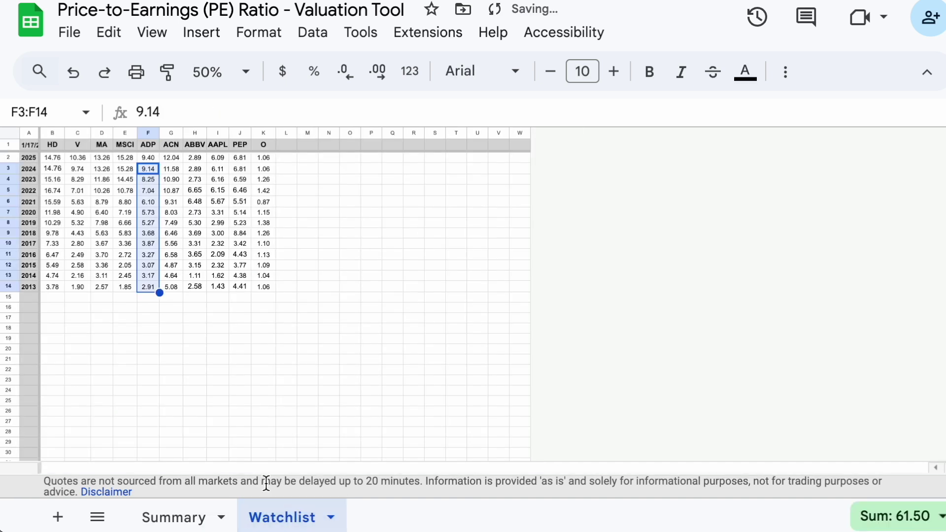
left_click_drag(283, 158, 286, 280)
left_click(287, 145)
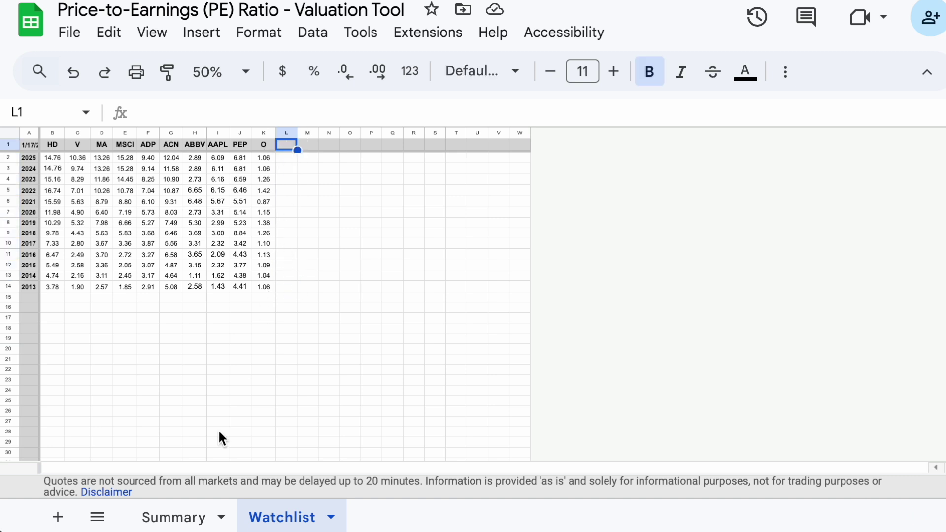
Step: On the Summary sheet, choose Tickerdata in the C2 Data Feed dropdown
left_click(179, 512)
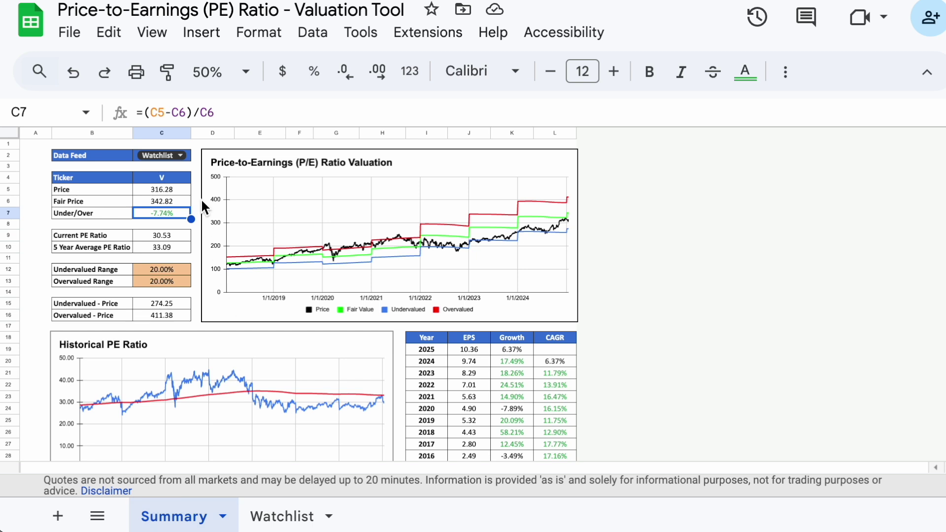
left_click(70, 156)
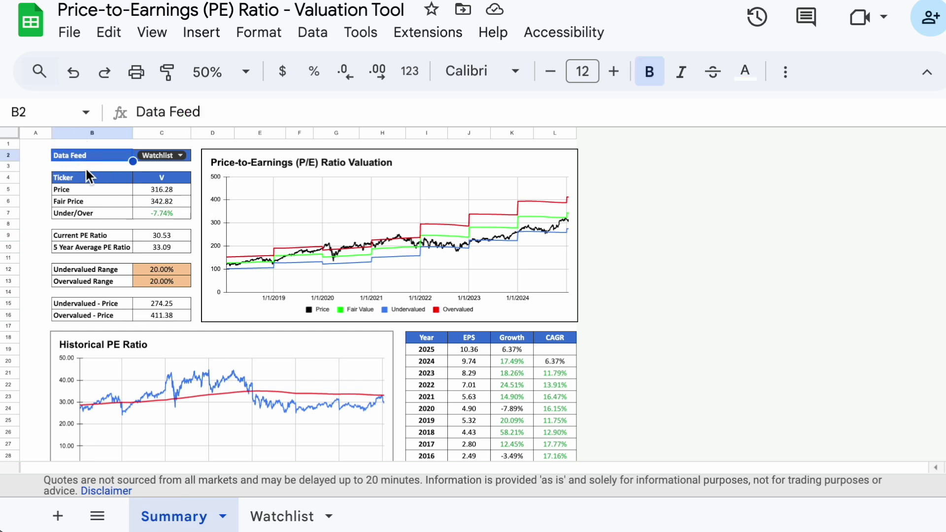
left_click(178, 157)
left_click(206, 209)
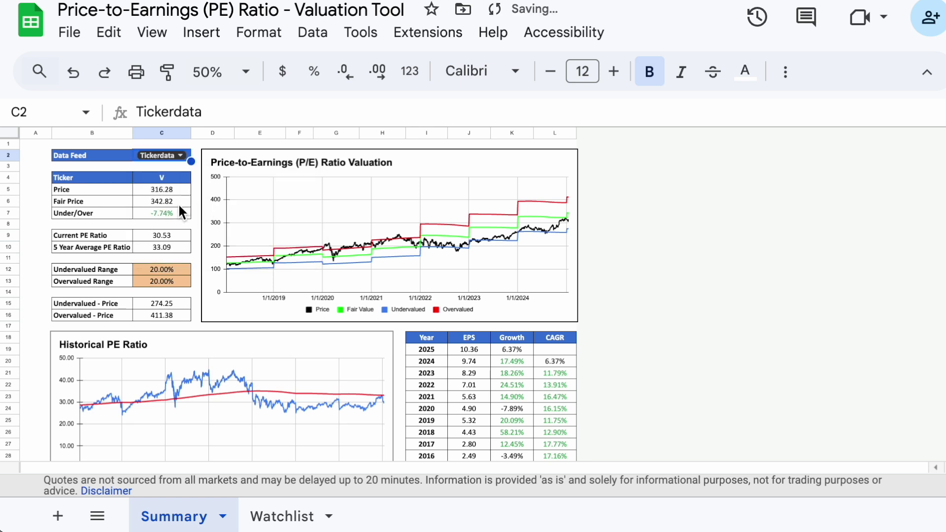
left_click(173, 178)
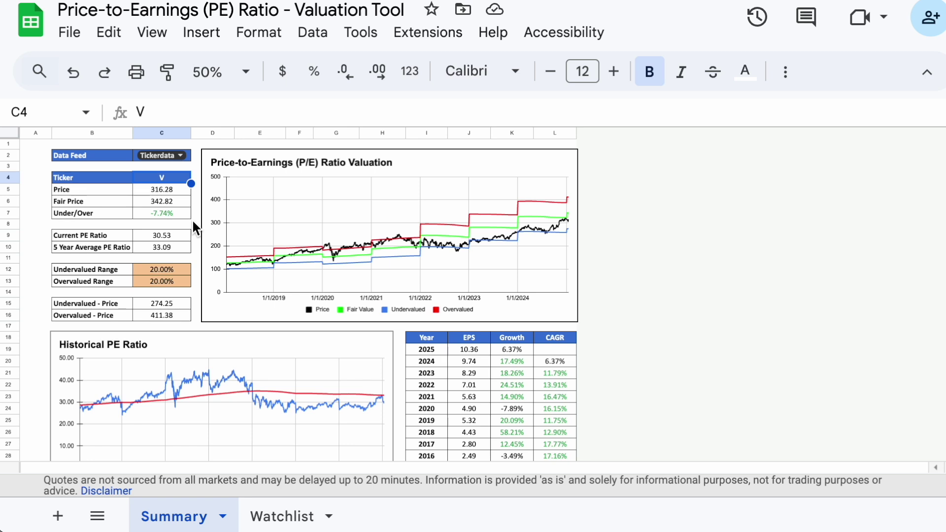
Step: Enter MSFT, then MCD, as the ticker, checking each Under/Over result (MCD −7.69%)
type("MSFT")
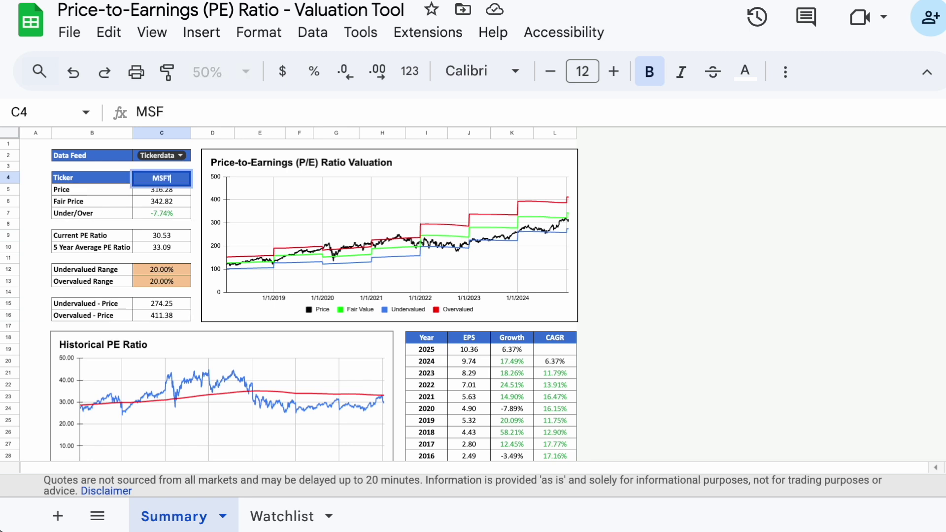
key("Return")
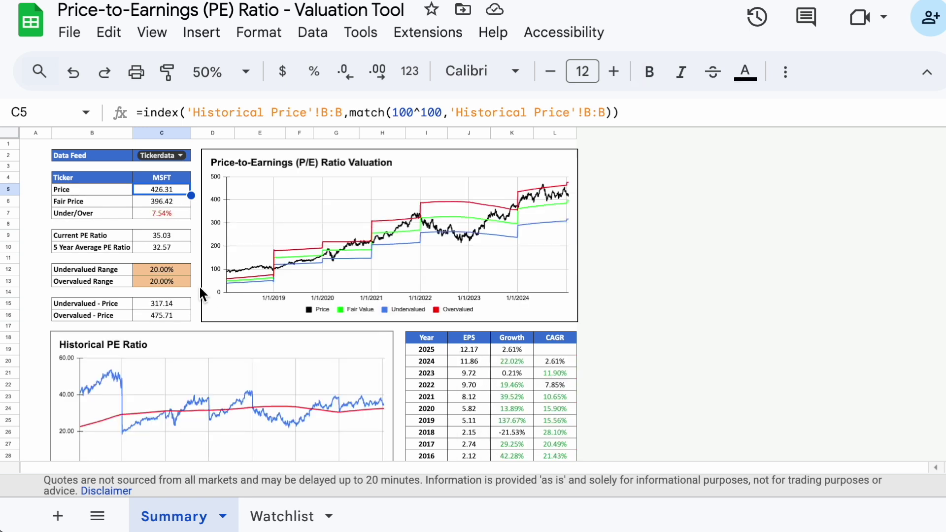
left_click(178, 215)
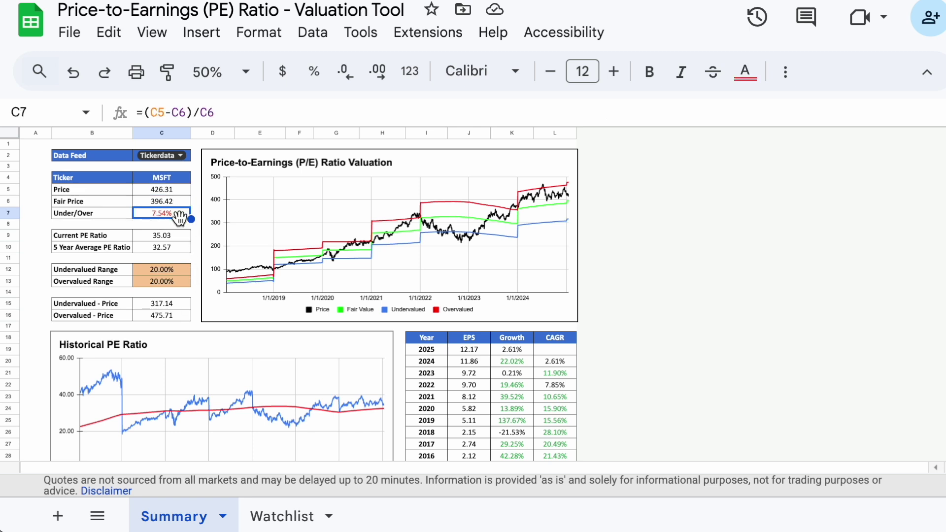
left_click(172, 180)
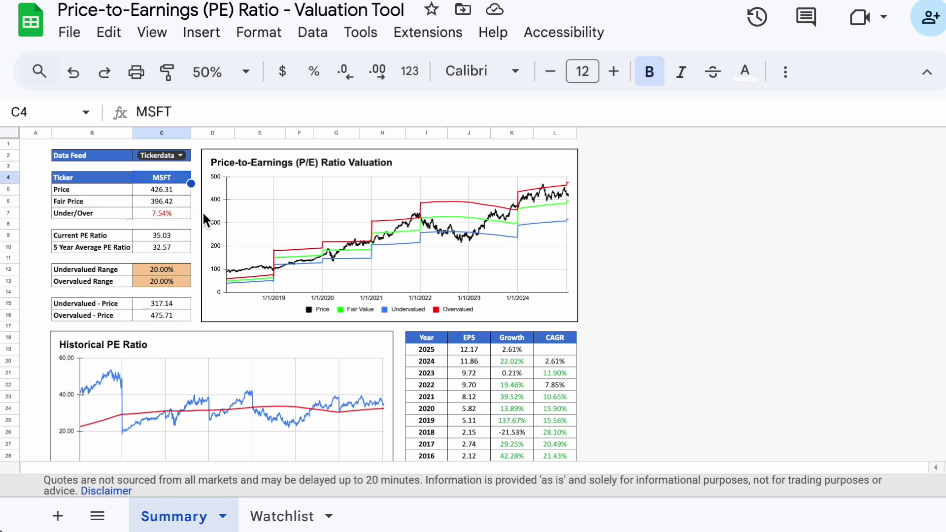
type("MCD")
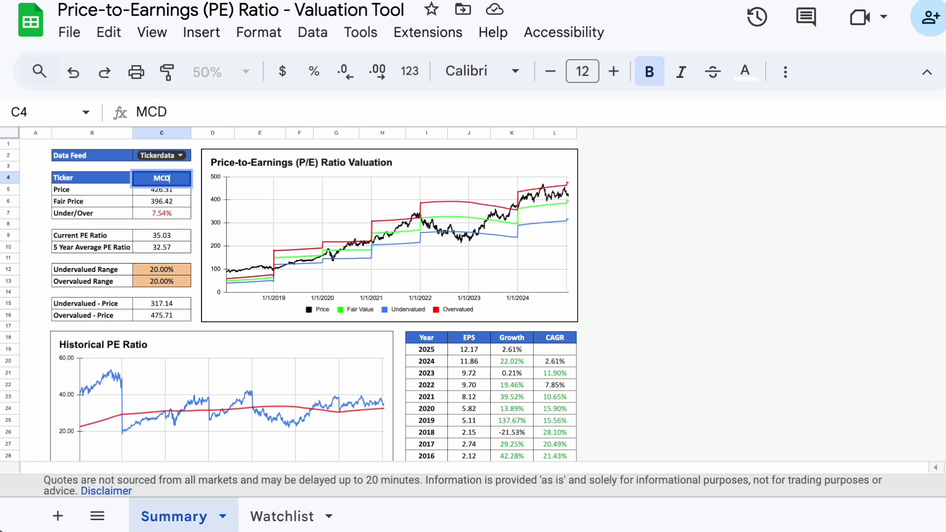
key("Return")
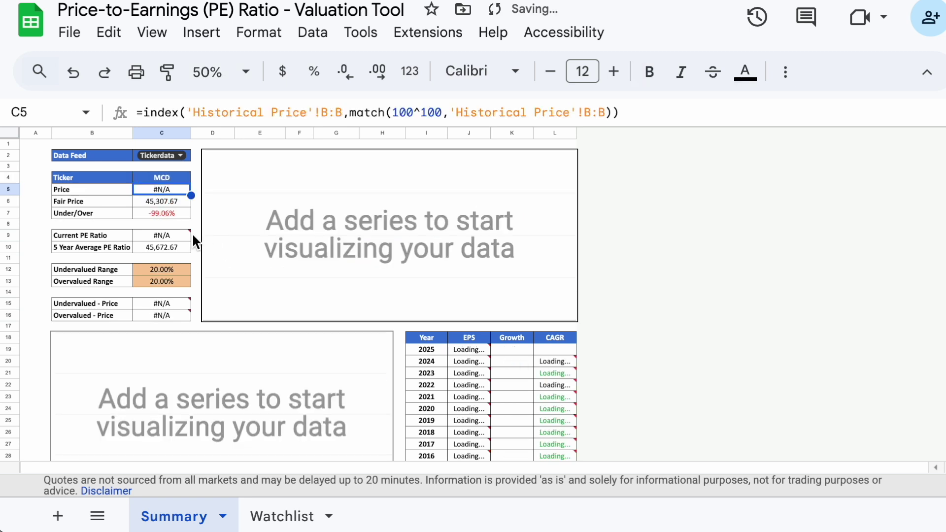
left_click(175, 215)
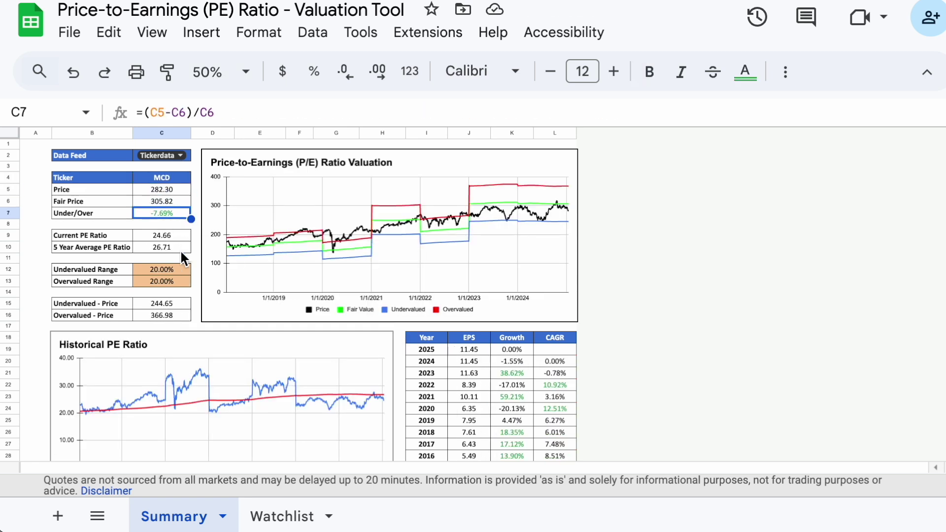
left_click(173, 179)
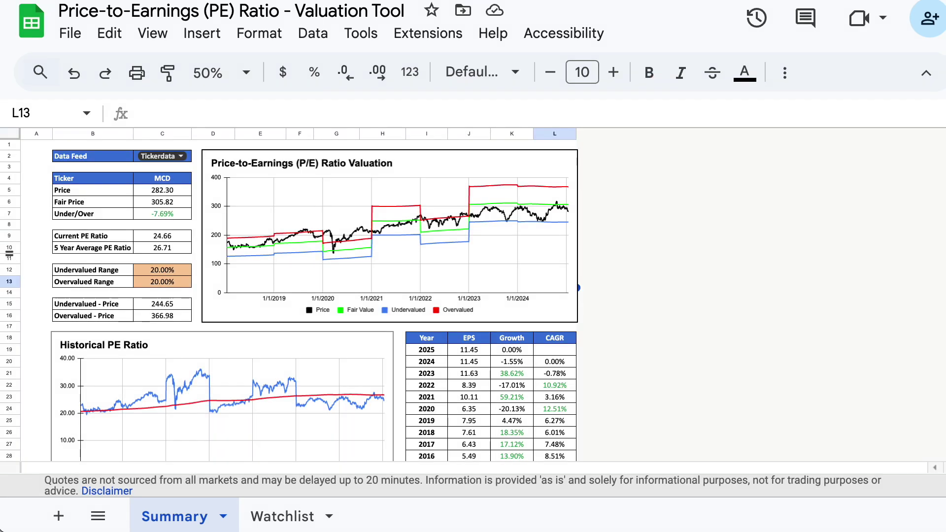
Step: Enter TROW, then ABBV, as the ticker and check each Under/Over result
left_click(162, 177)
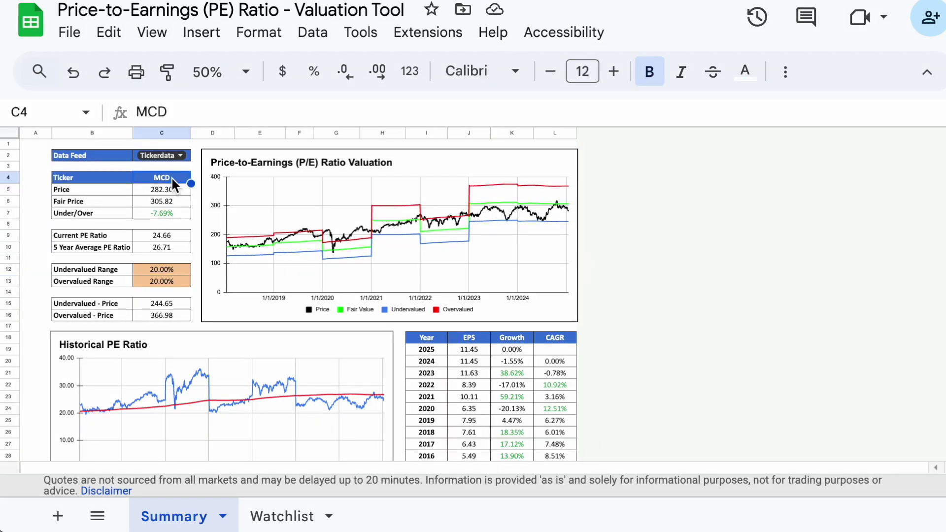
type("TROW")
key("Return")
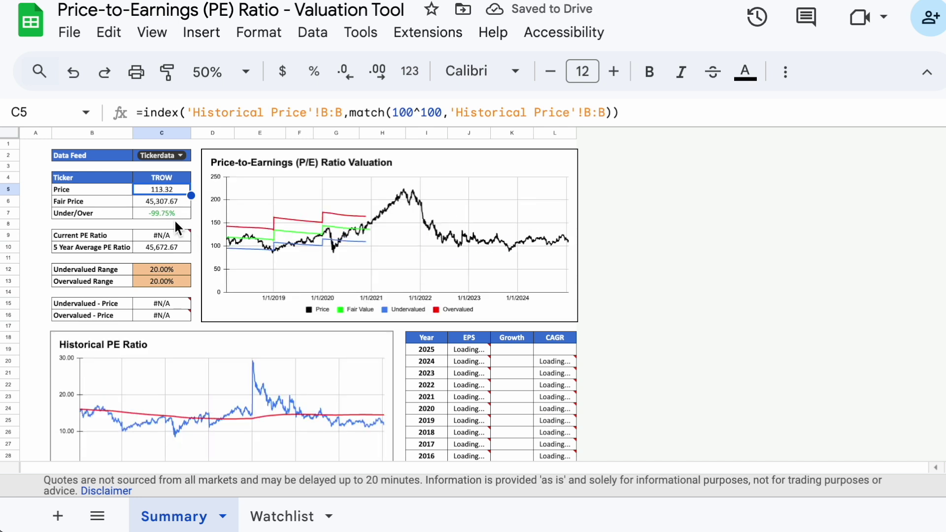
left_click(174, 214)
left_click(164, 177)
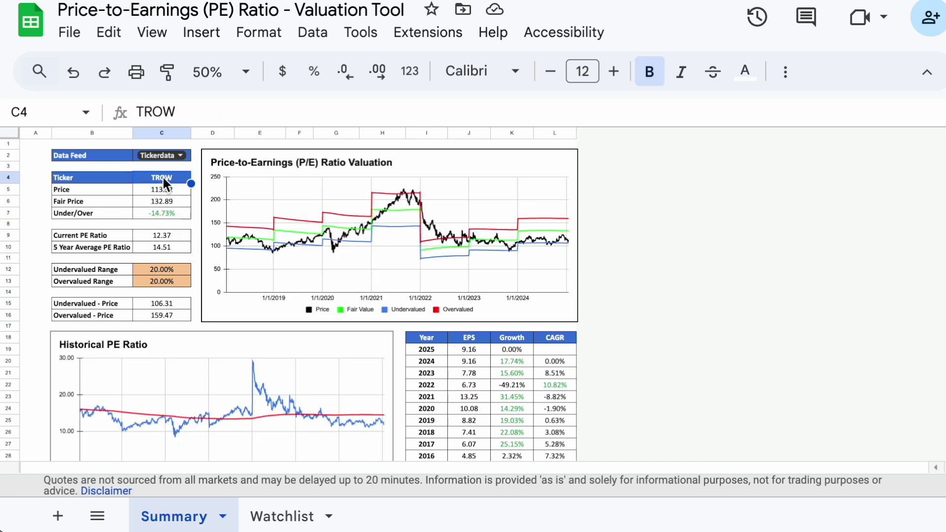
type("ABBV")
key("Return")
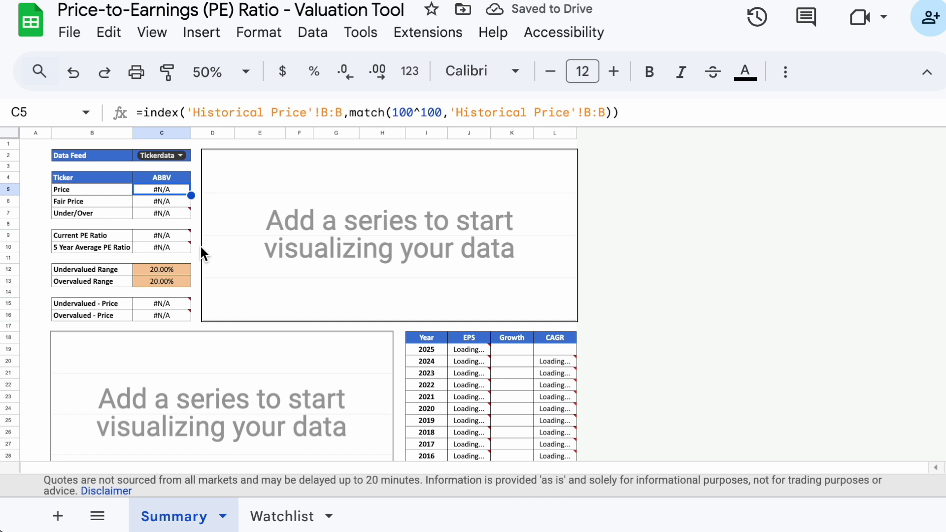
left_click(171, 214)
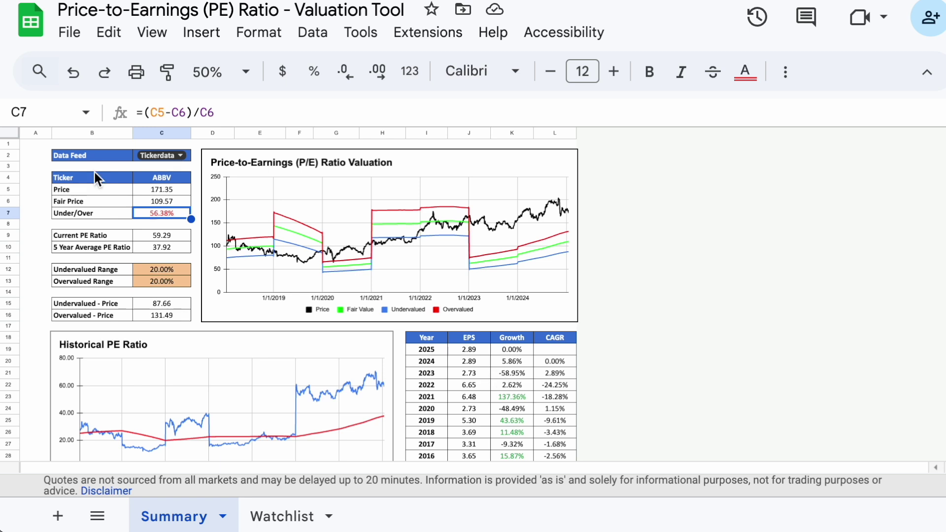
Step: Switch the ticker to KO (−1.94%) and inspect its 2017 EPS lookup formula
left_click(165, 180)
type("KO")
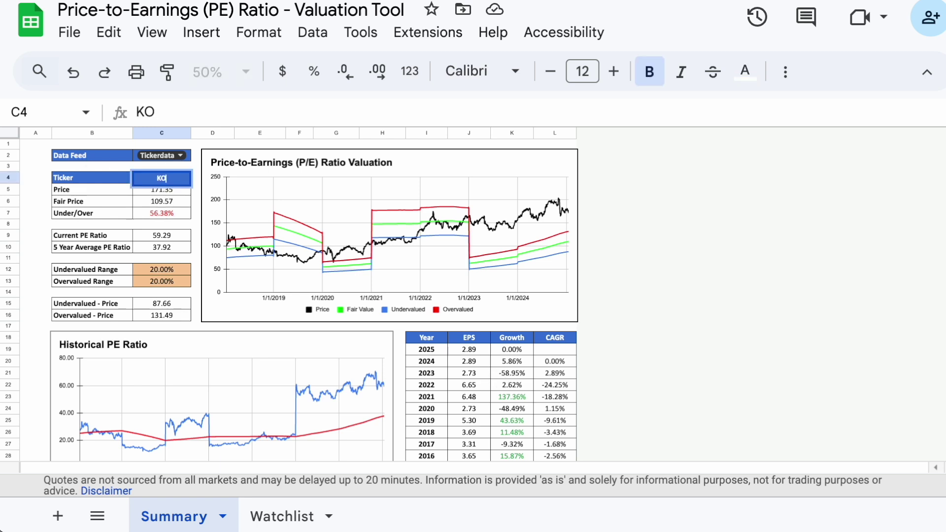
key("Return")
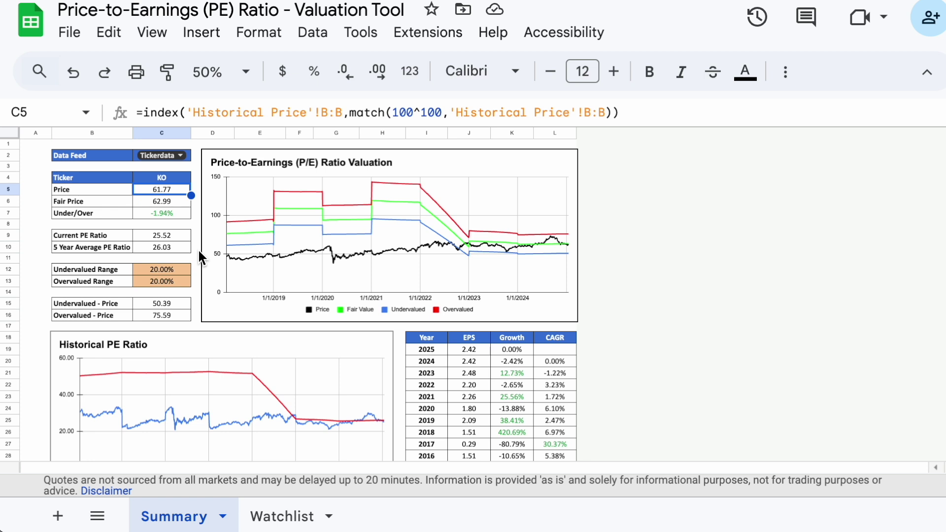
left_click(176, 212)
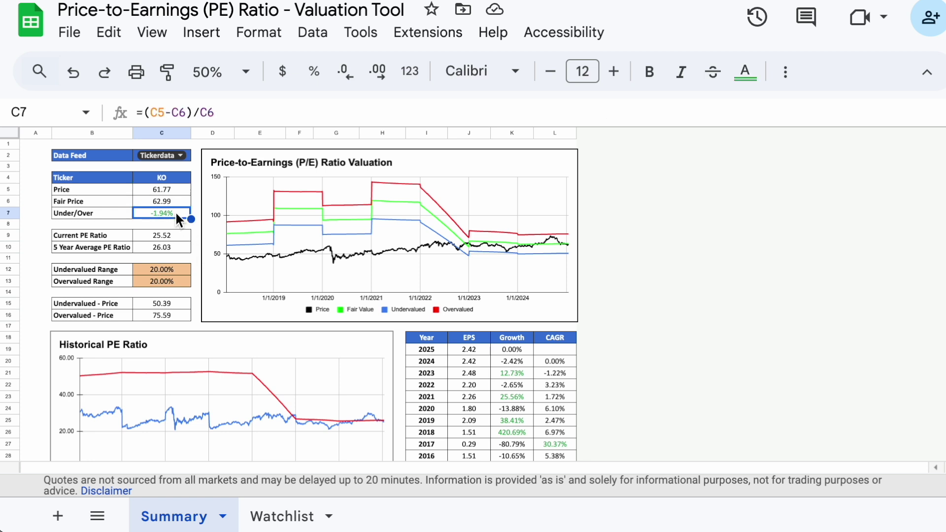
left_click(469, 444)
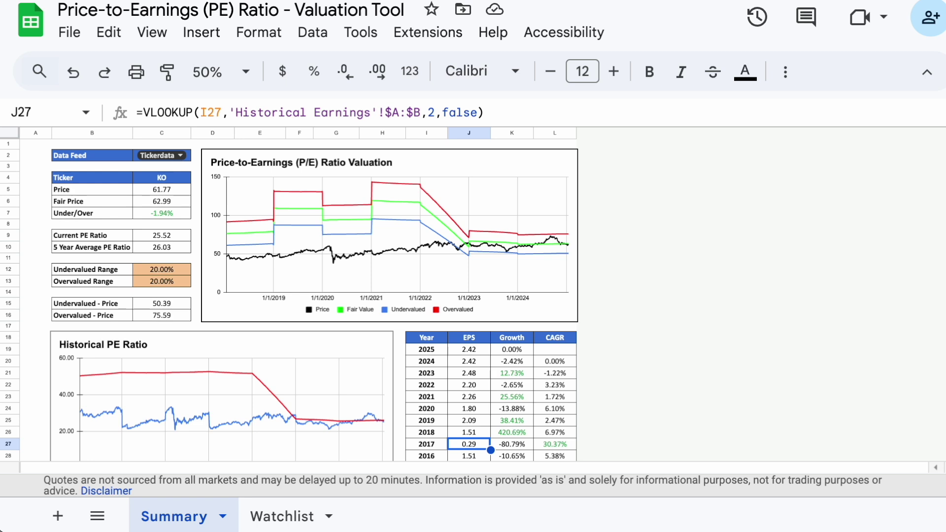
left_click(162, 213)
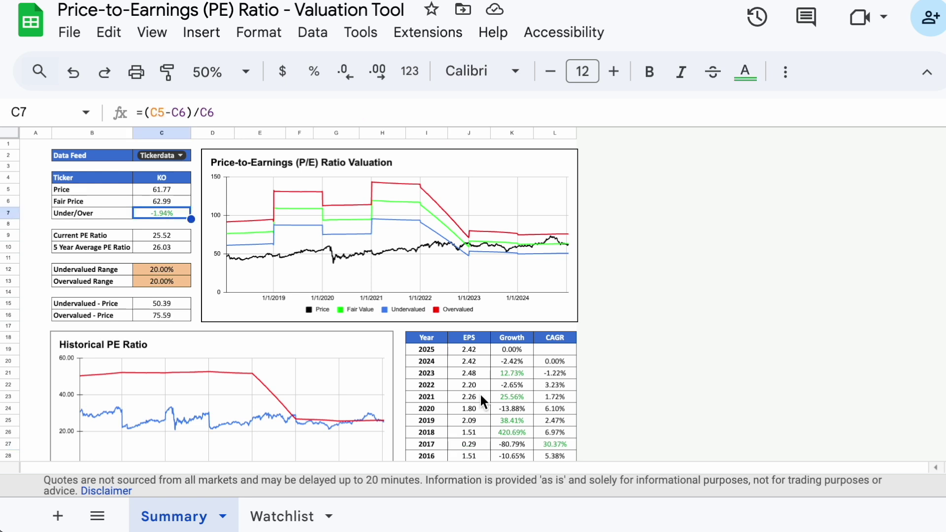
left_click(469, 444)
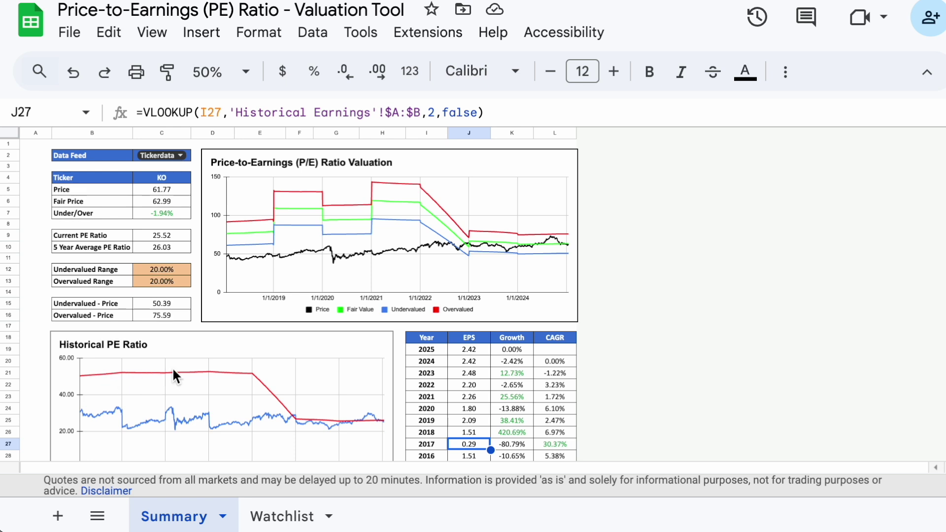
scroll(229, 370, "down", 1)
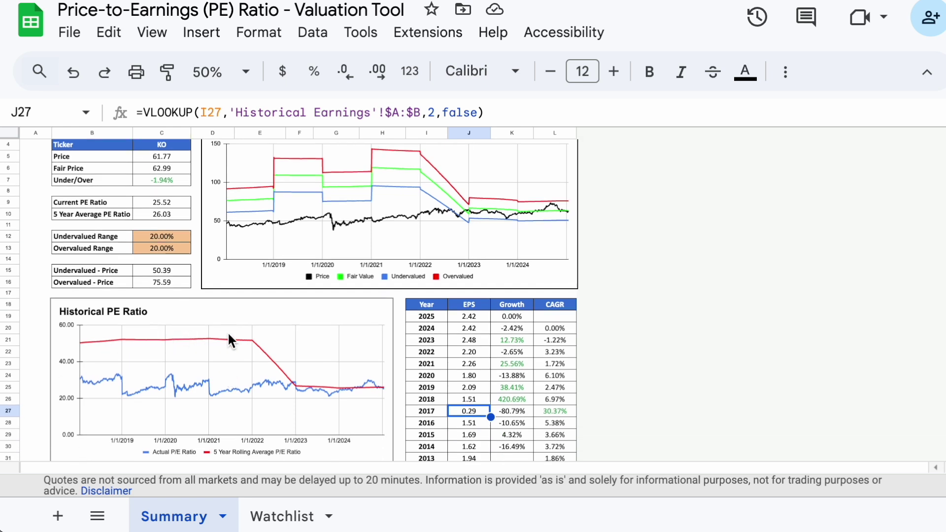
scroll(252, 345, "up", 1)
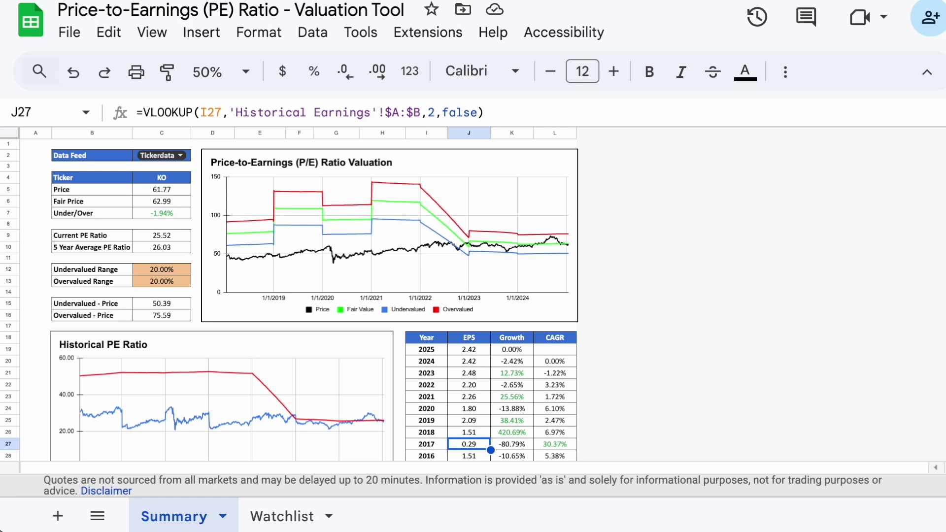
scroll(254, 341, "down", 1)
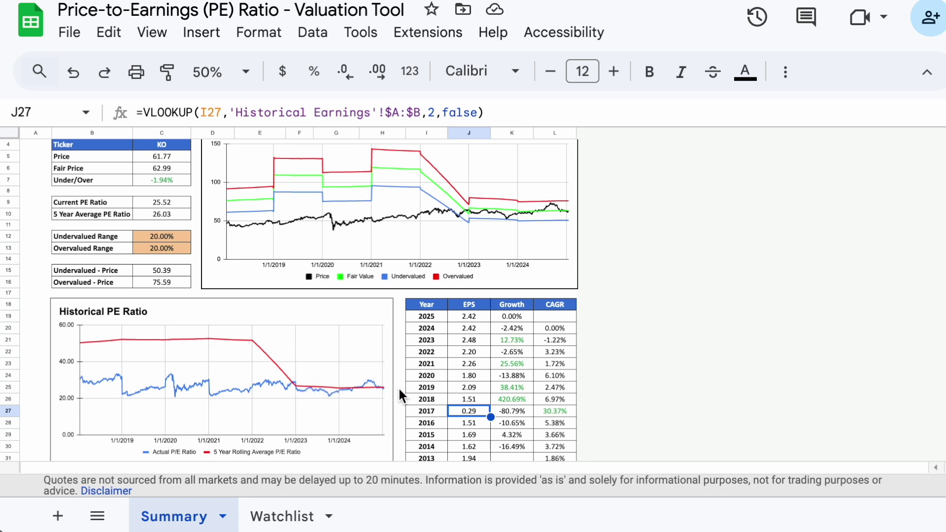
scroll(400, 395, "down", 1)
scroll(369, 221, "up", 1)
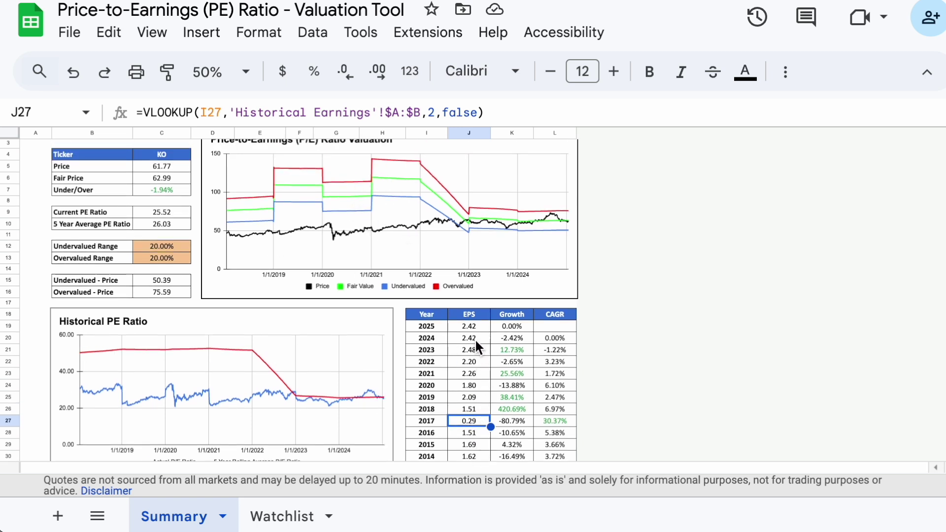
scroll(474, 421, "up", 1)
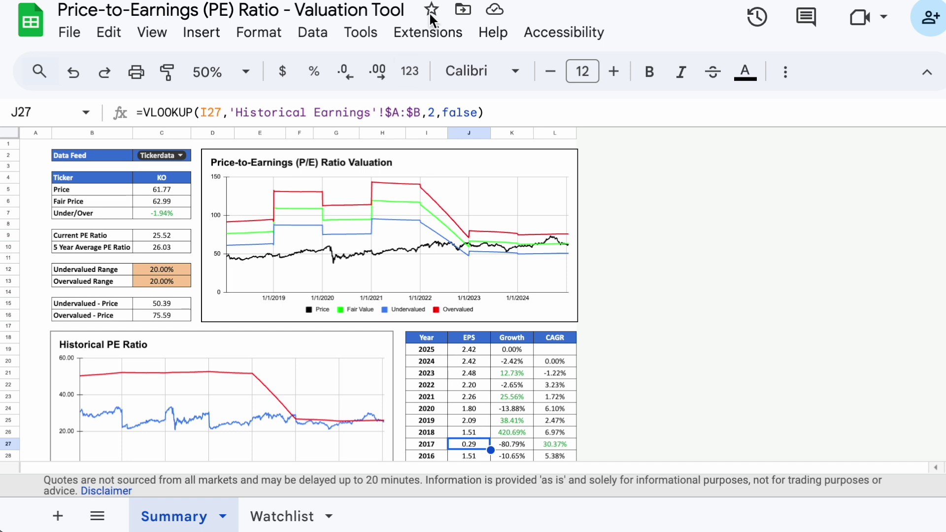
Step: Toggle compact mode with Ctrl+Shift+F so the KO dashboard shows through row 33
key("ctrl+shift+f")
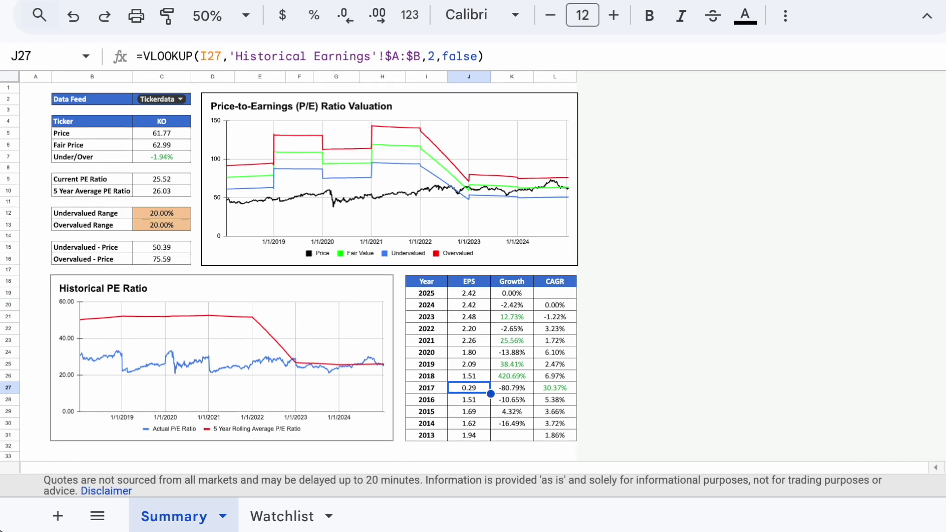